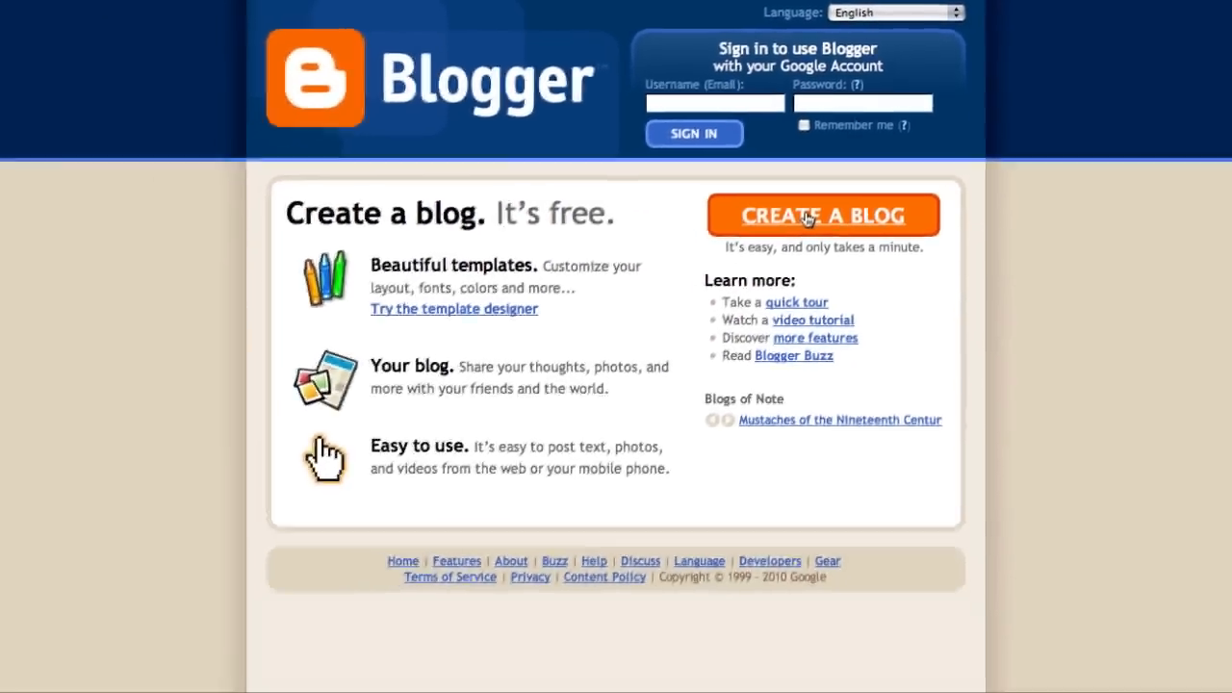
Start creating a blog and submit the Google account form with email, password, display name COFA Online, birthday, word verification and accepted terms.
{"action": "left_click", "coordinate": [664, 433]}
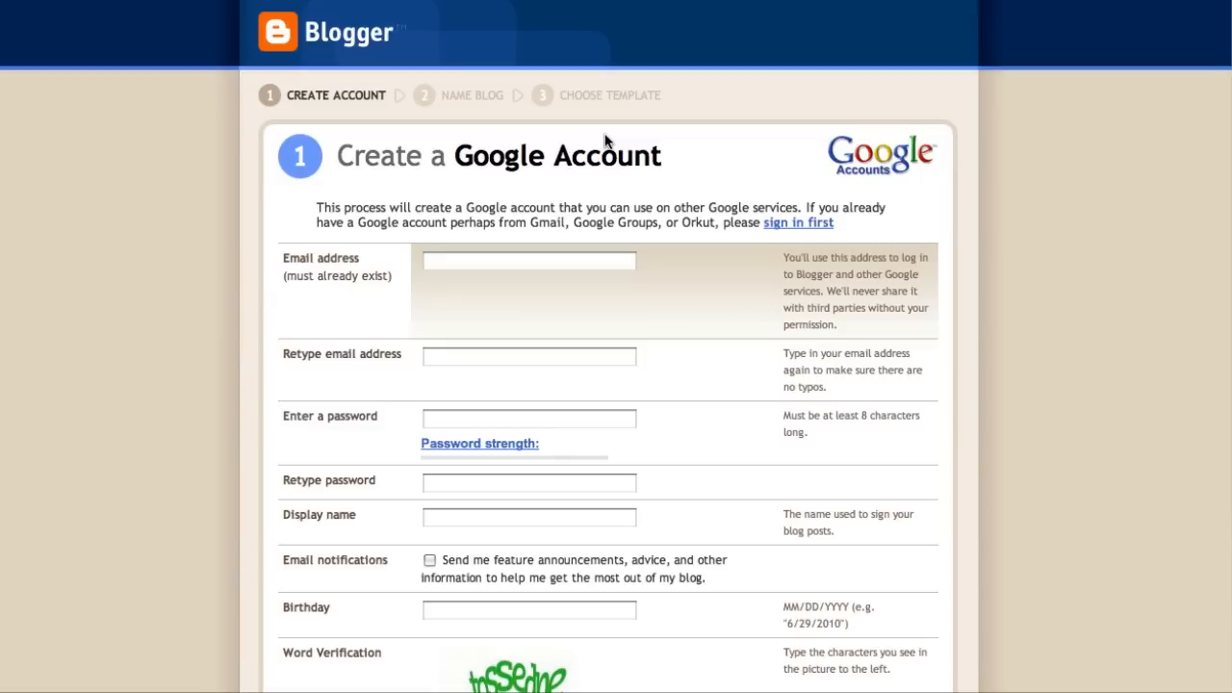
{"action": "scroll", "coordinate": [605, 141], "scroll_direction": "down", "scroll_amount": 4}
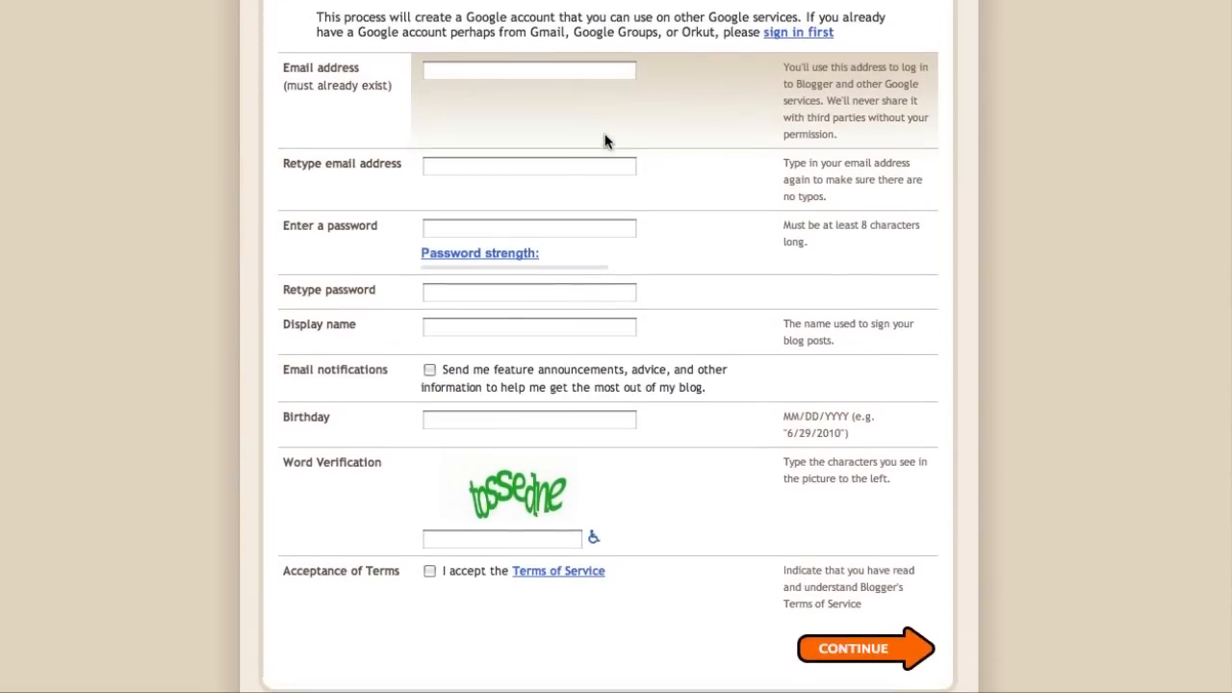
{"action": "scroll", "coordinate": [604, 141], "scroll_direction": "up", "scroll_amount": 3}
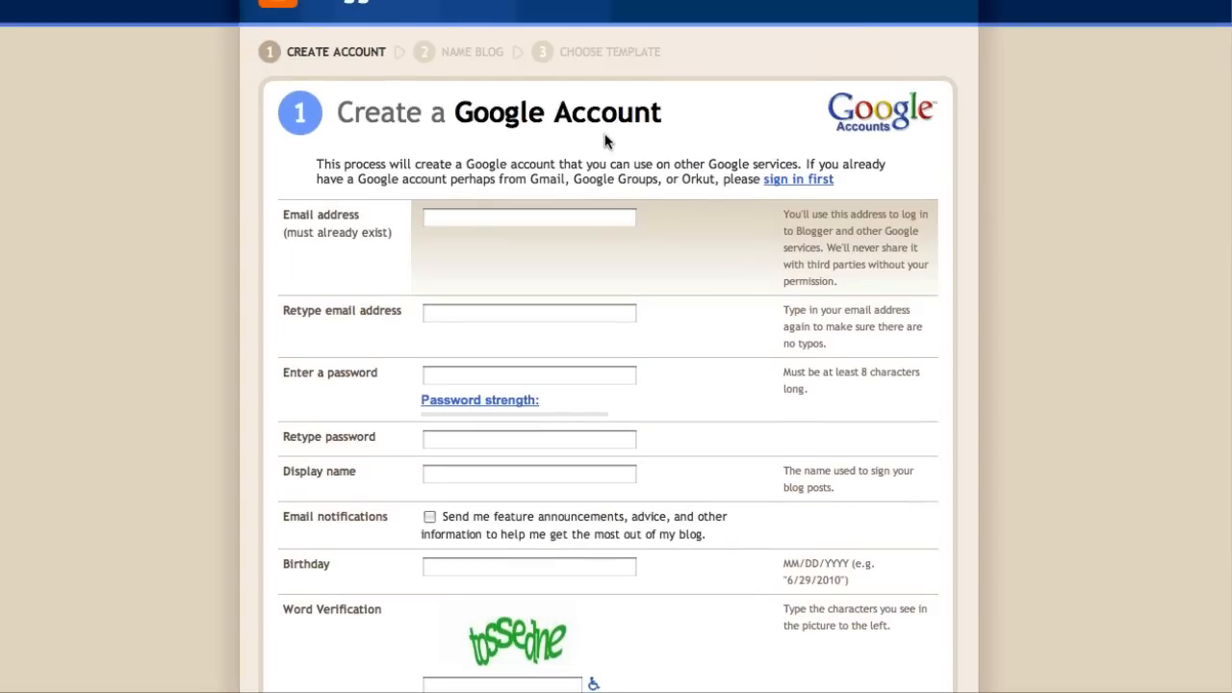
{"action": "left_click", "coordinate": [433, 216]}
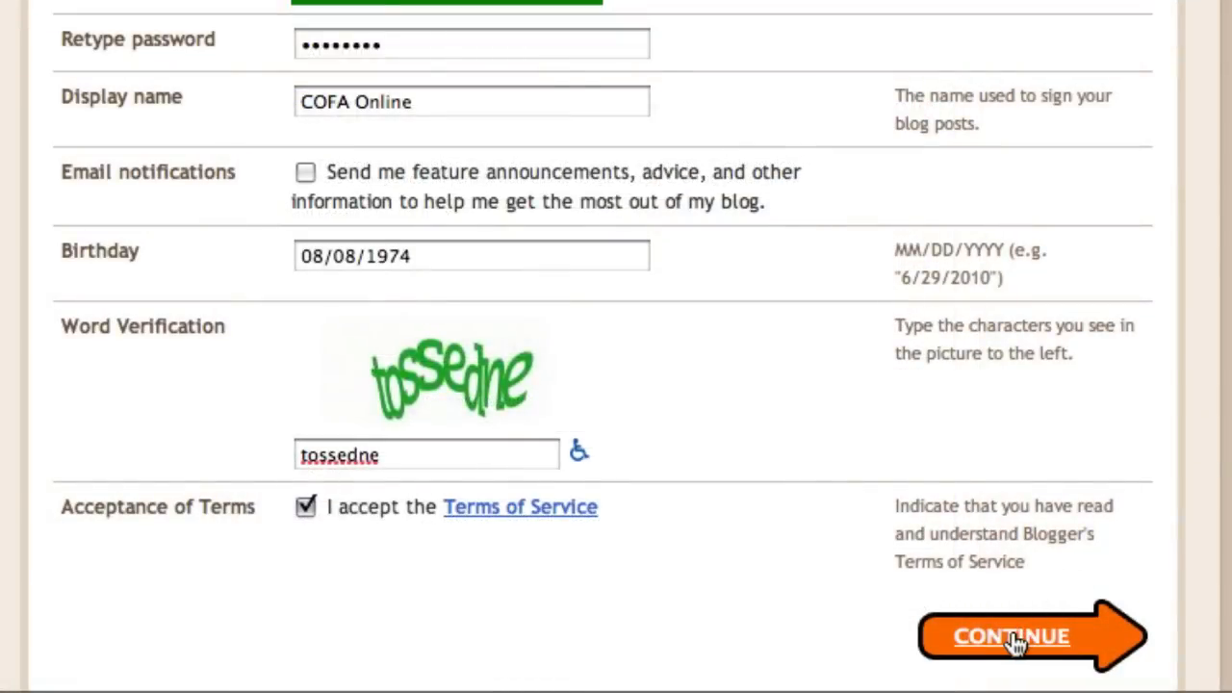
{"action": "left_click", "coordinate": [1017, 642]}
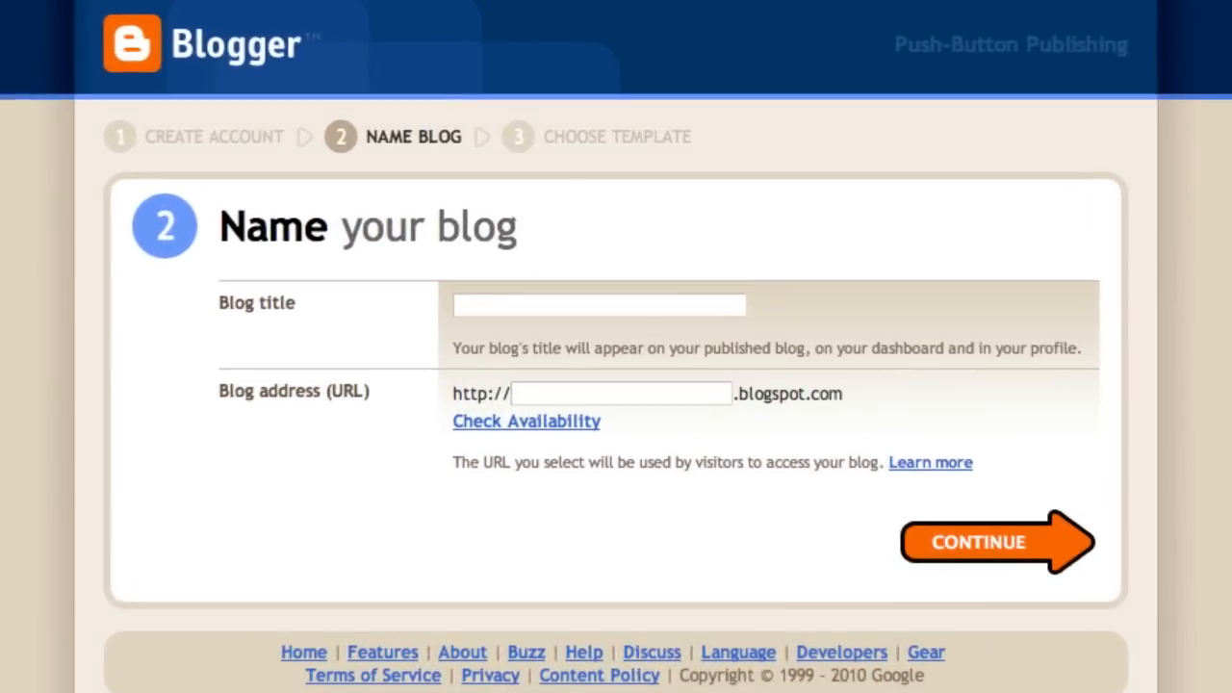
Title the blog "COFA Online's blog" and give it the available blogspot address "cofaonline", checking its availability before continuing.
{"action": "left_click", "coordinate": [489, 305]}
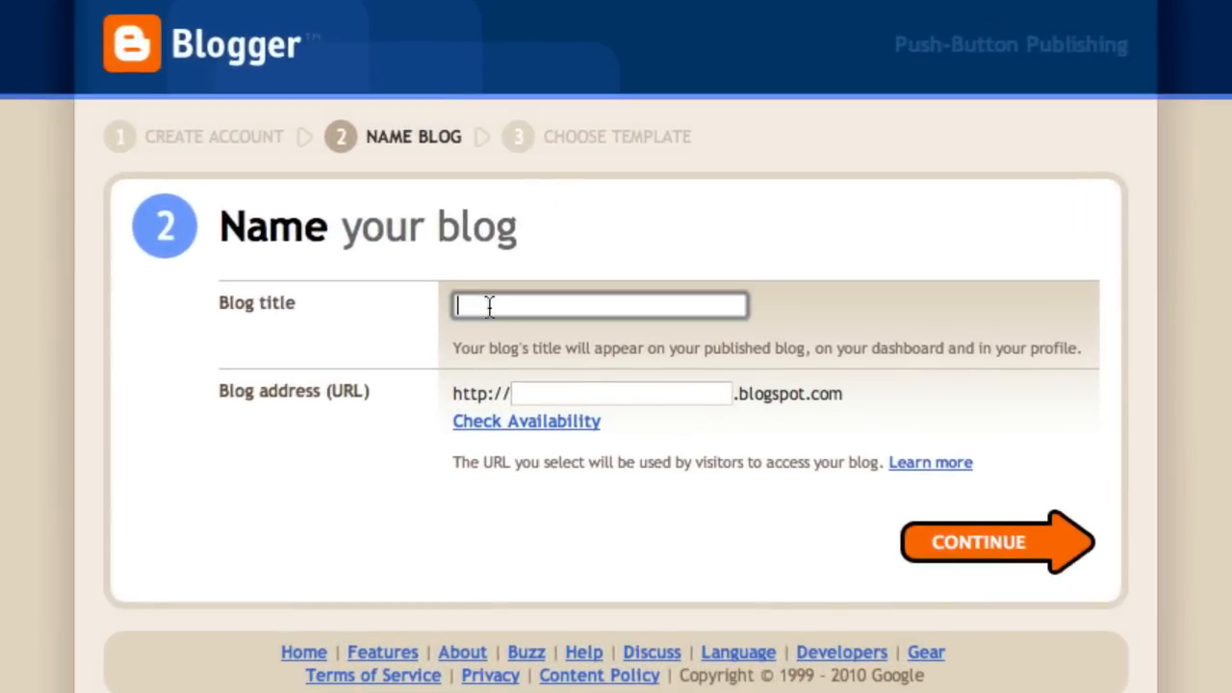
{"action": "type", "text": "COFA Online's "}
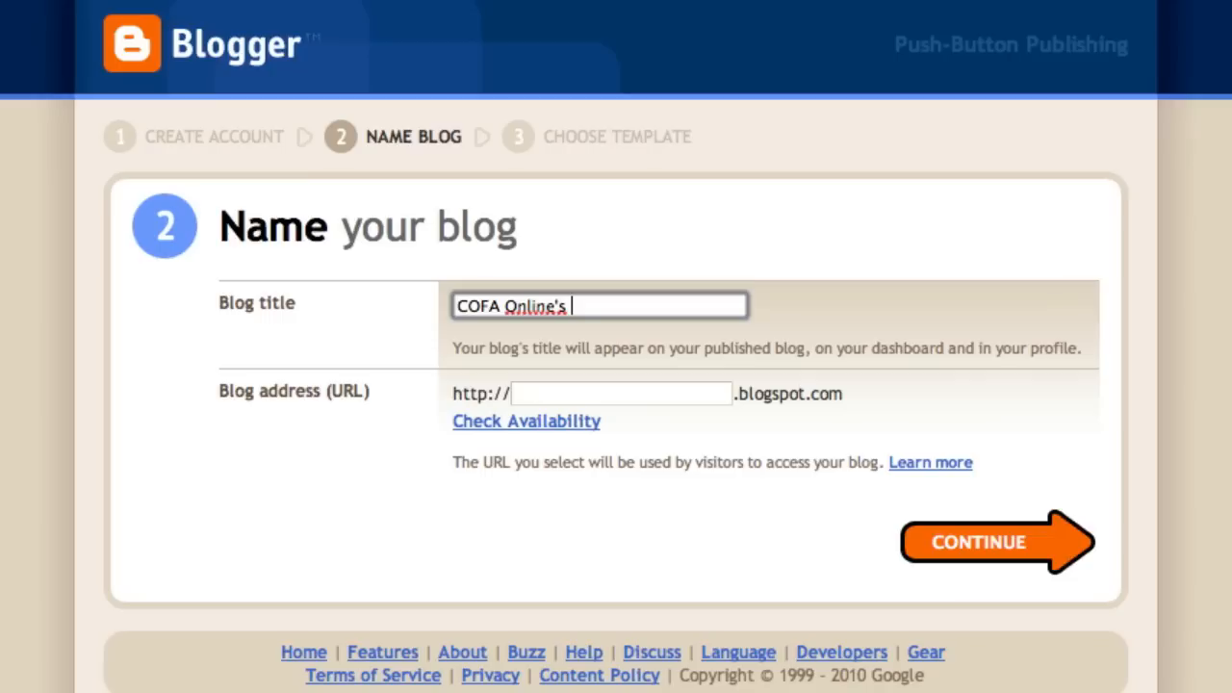
{"action": "type", "text": "blog"}
{"action": "left_click", "coordinate": [599, 394]}
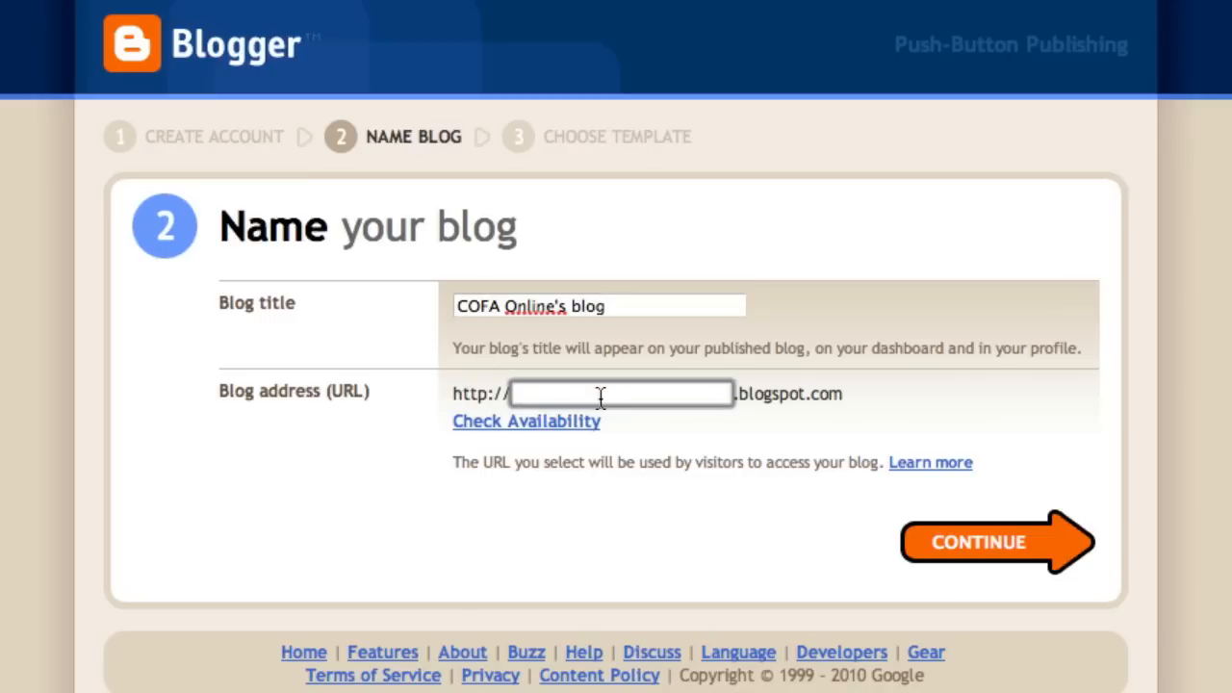
{"action": "type", "text": "cofaonline"}
{"action": "left_click", "coordinate": [572, 424]}
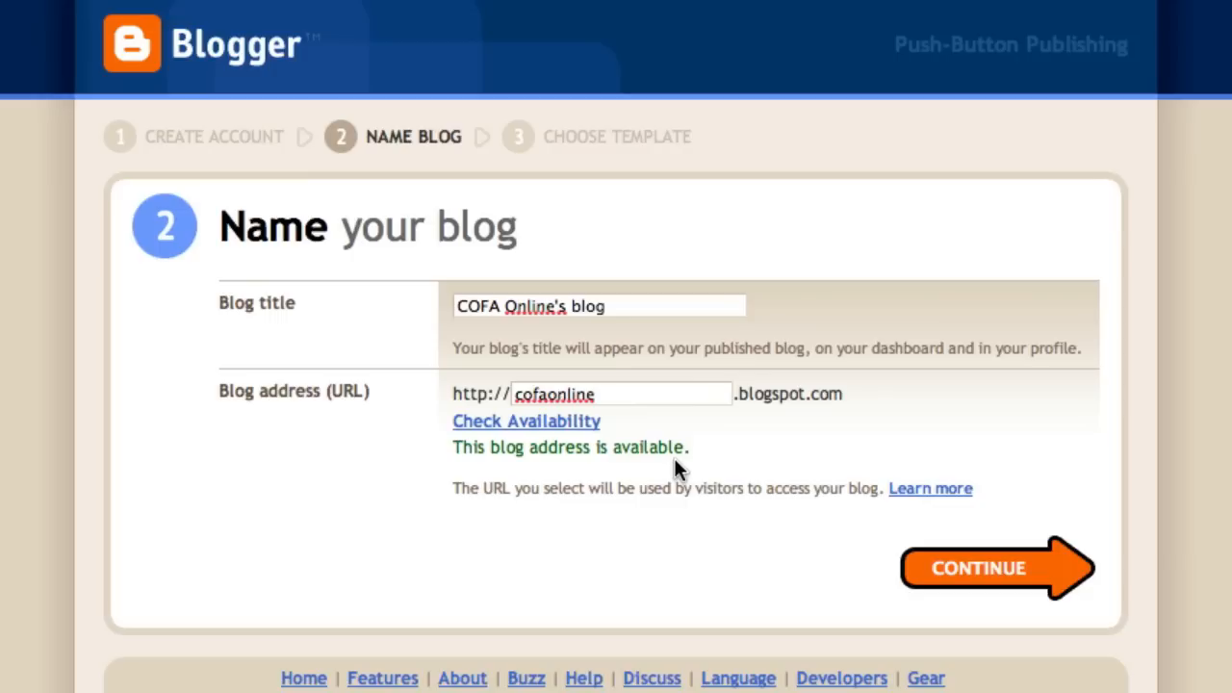
{"action": "left_click", "coordinate": [996, 579]}
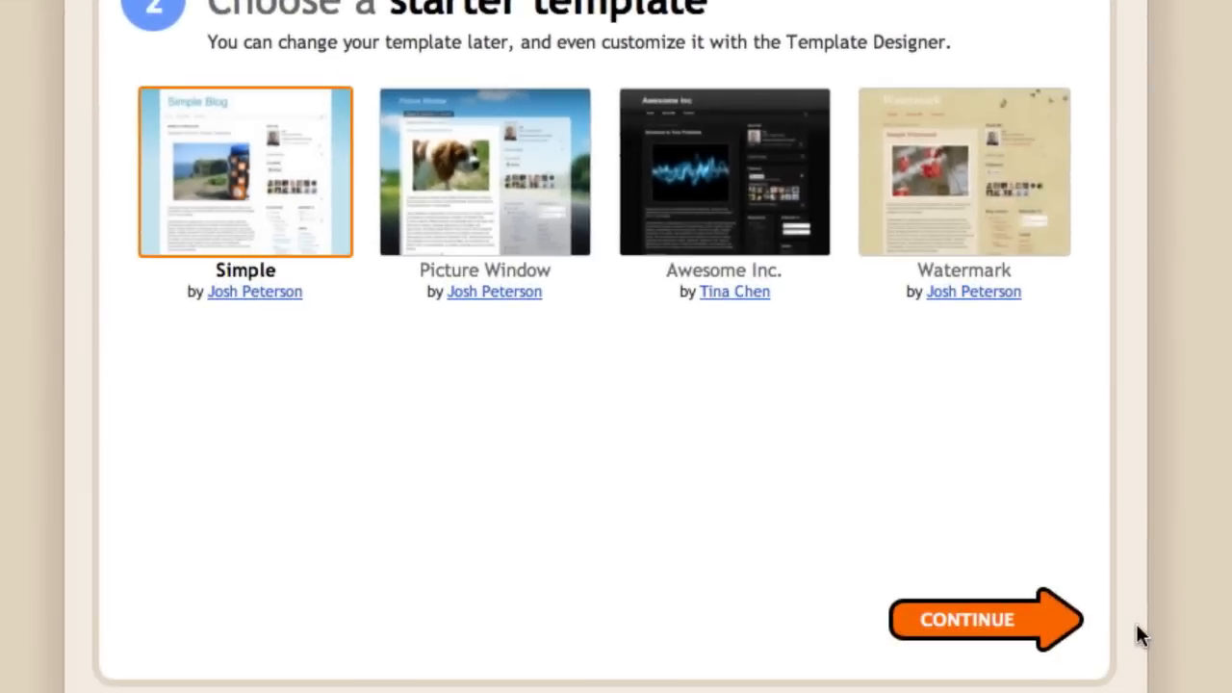
Accept the Simple starter template and open the editor for a new post.
{"action": "left_click", "coordinate": [970, 623]}
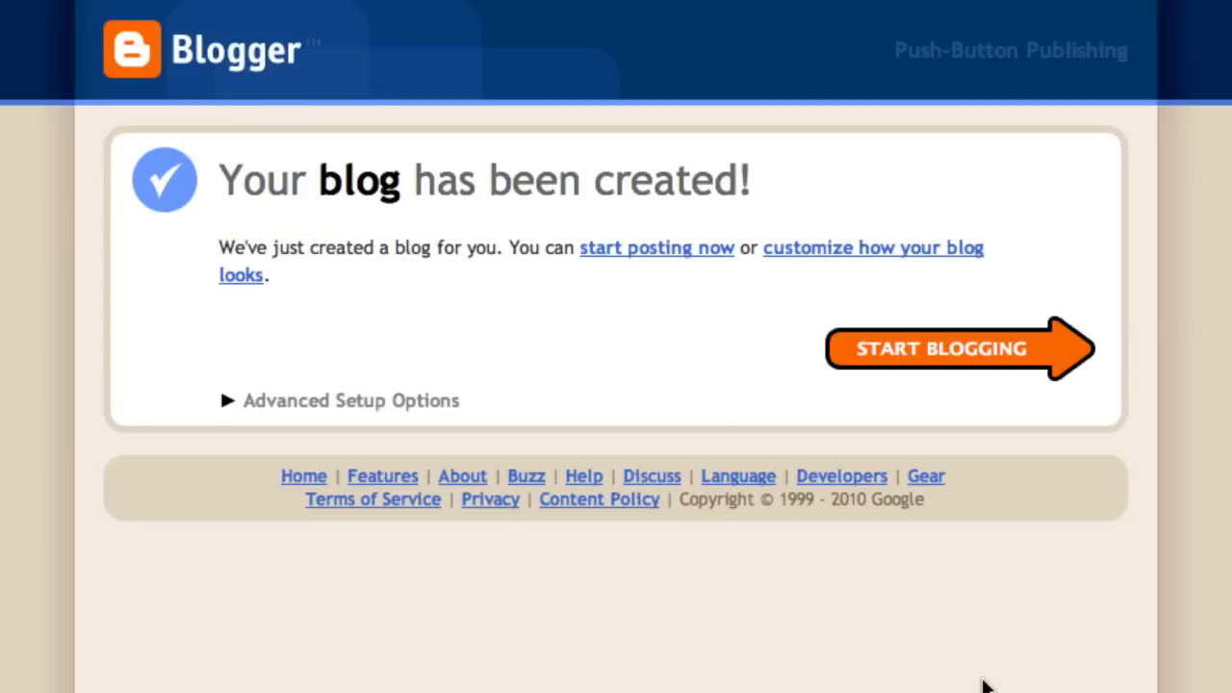
{"action": "left_click", "coordinate": [972, 356]}
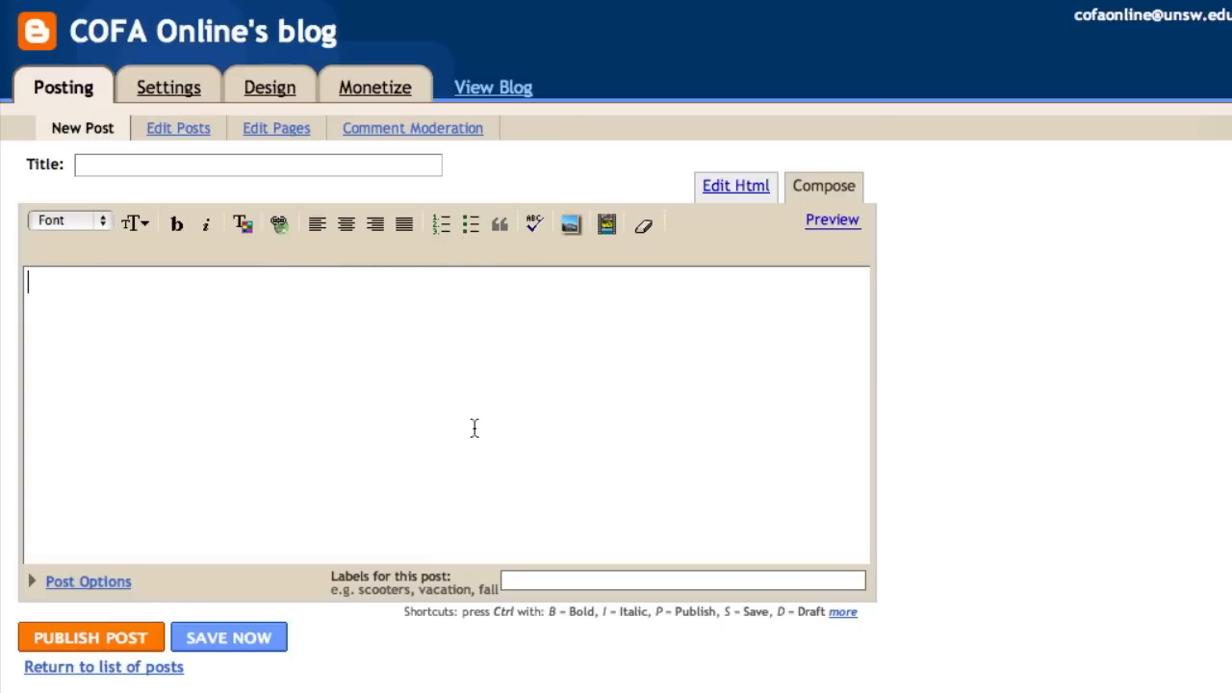
Title the new post "My first blog post" and paste the copied article text into its body.
{"action": "left_click", "coordinate": [148, 163]}
{"action": "type", "text": "M"}
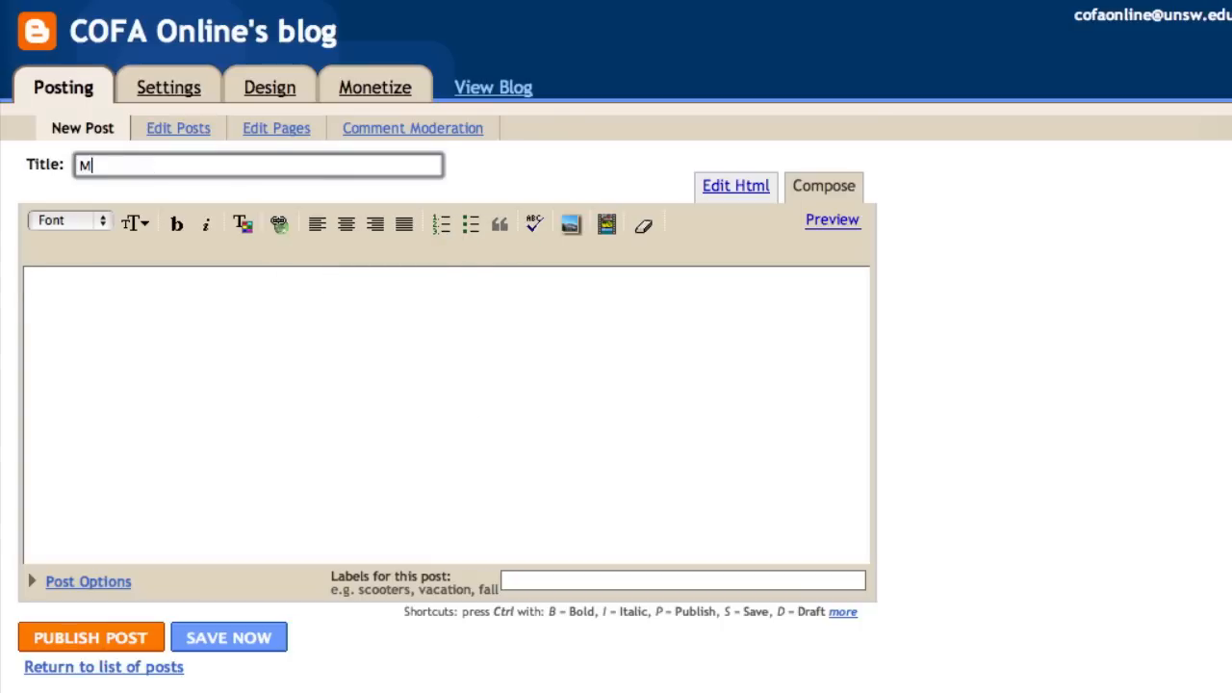
{"action": "type", "text": "y first blog post"}
{"action": "left_click", "coordinate": [151, 280]}
{"action": "key", "text": "ctrl+v"}
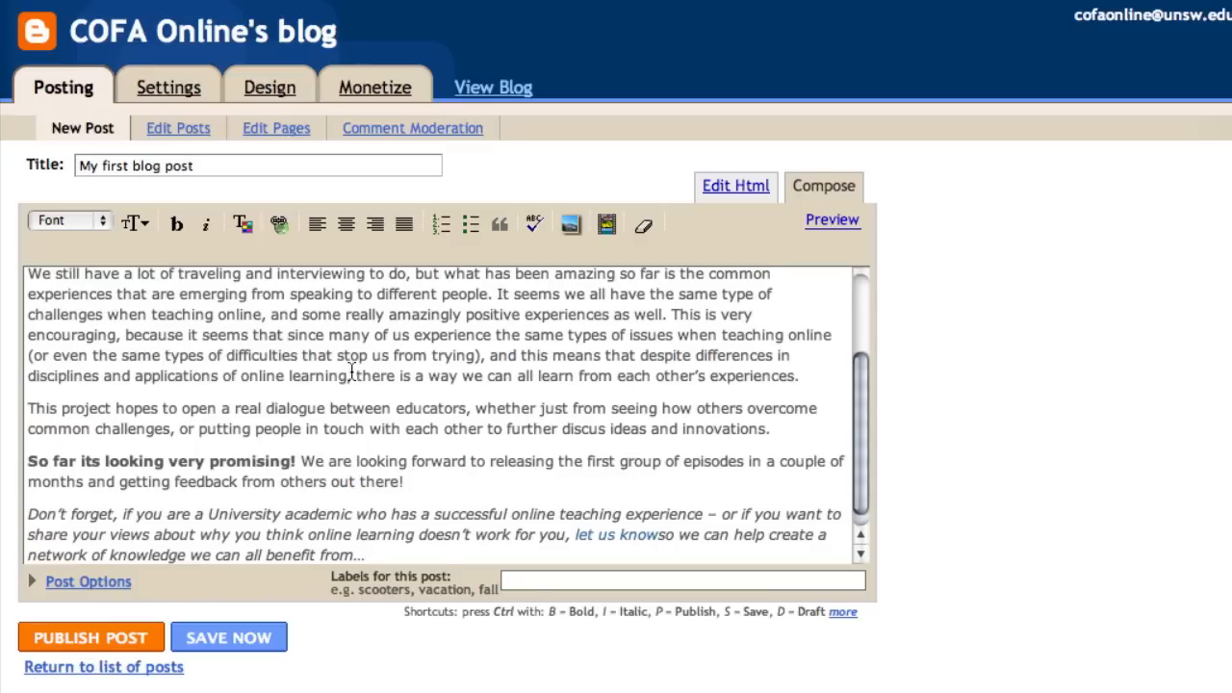
Add the missing space after the "let us know" link in the last paragraph and publish the post.
{"action": "scroll", "coordinate": [351, 373], "scroll_direction": "up", "scroll_amount": 1}
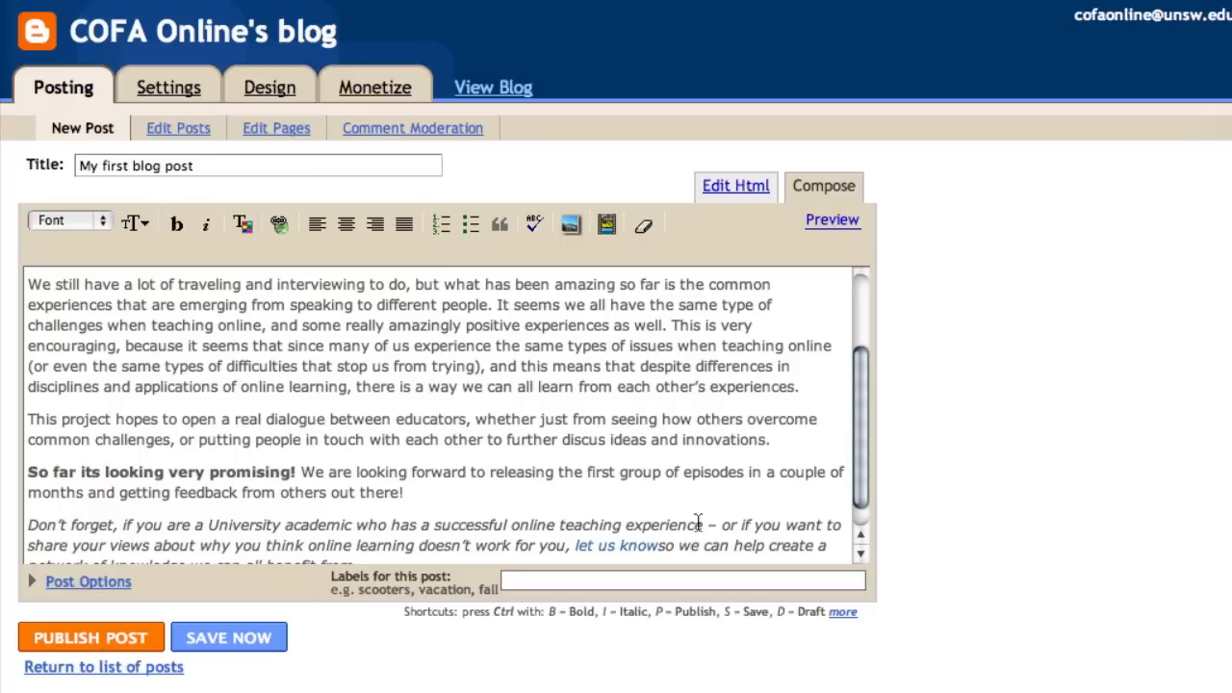
{"action": "left_click", "coordinate": [664, 547]}
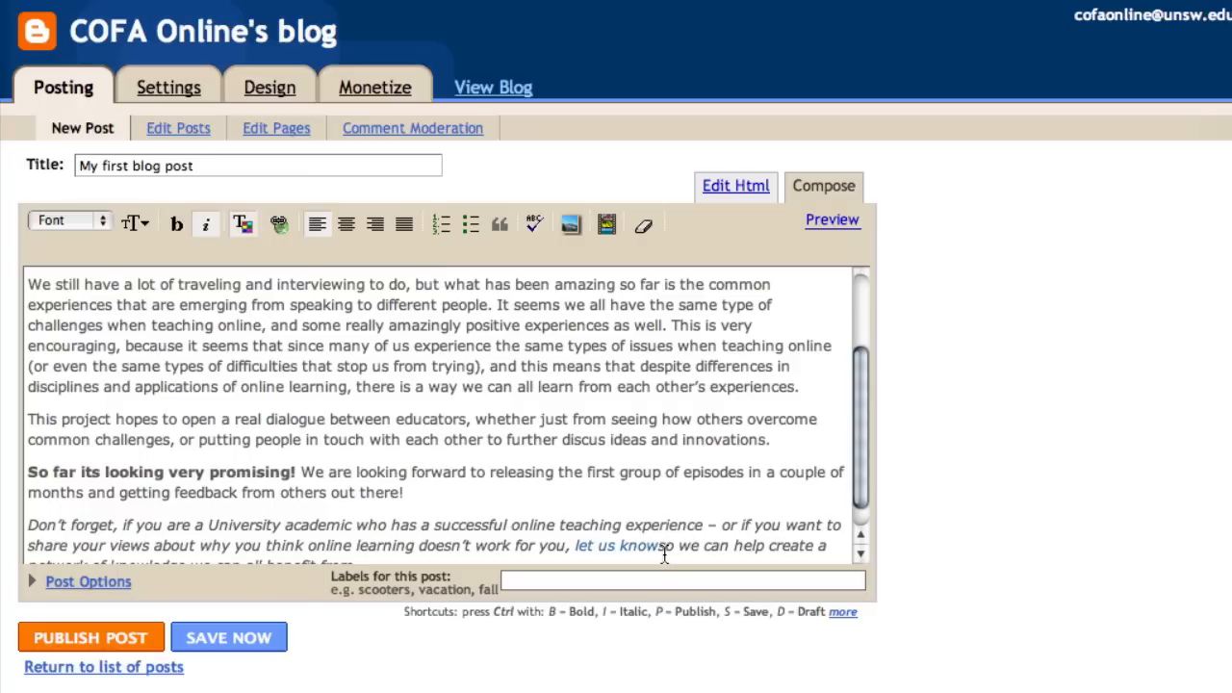
{"action": "scroll", "coordinate": [446, 454], "scroll_direction": "up", "scroll_amount": 3}
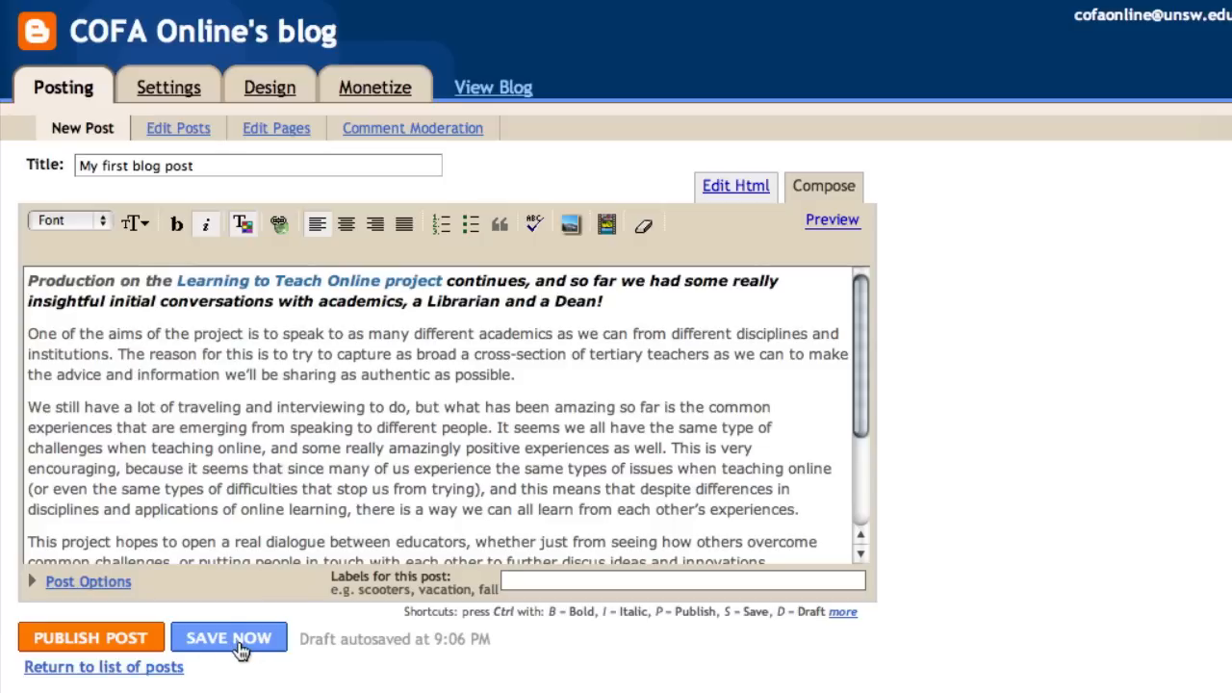
{"action": "left_click", "coordinate": [93, 640]}
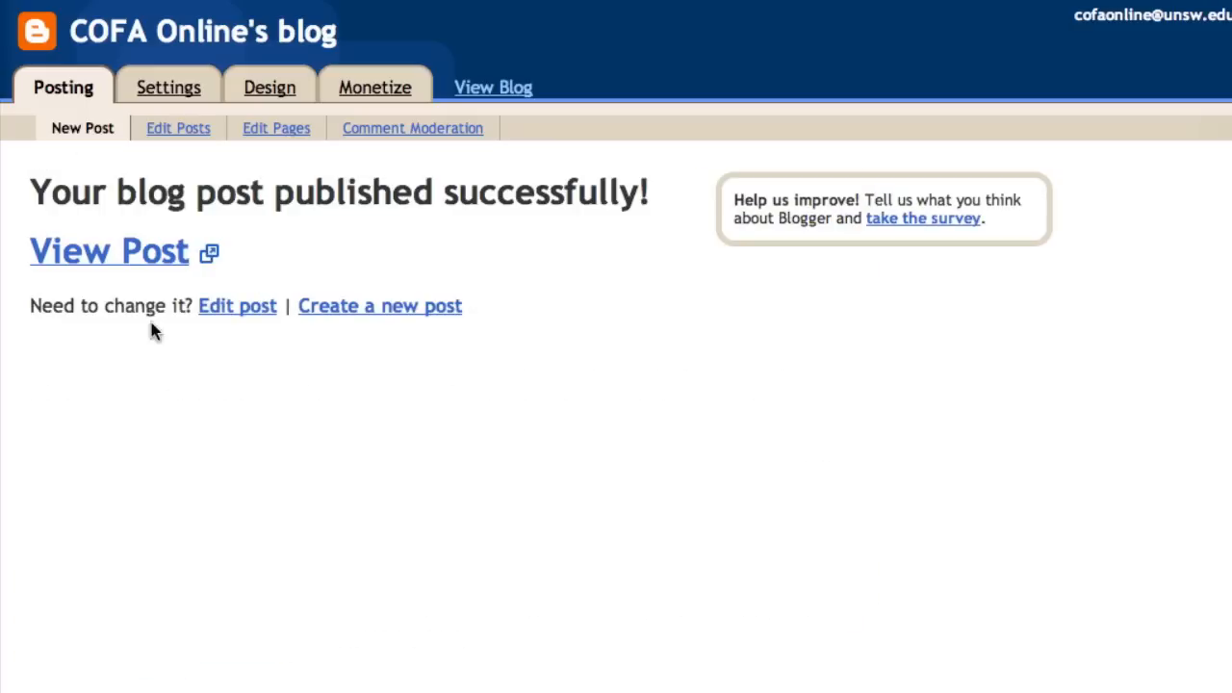
View the published post and post the comment "wow that's great" as COFA Online (Google).
{"action": "left_click", "coordinate": [143, 268]}
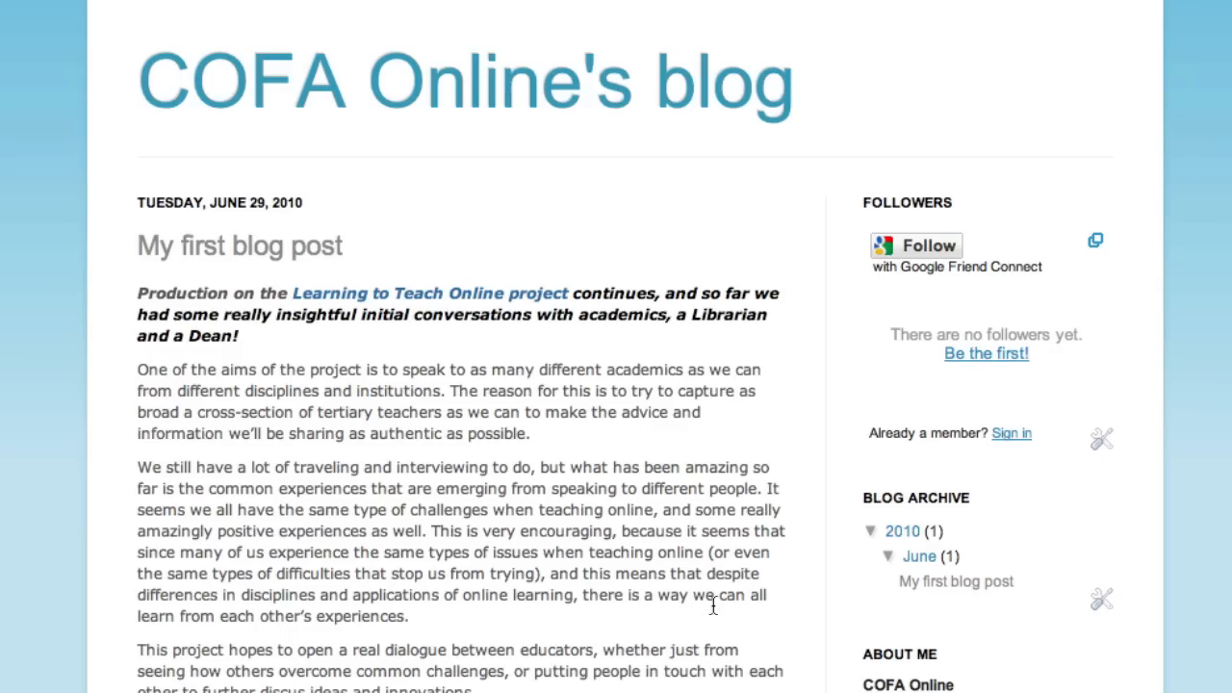
{"action": "scroll", "coordinate": [338, 261], "scroll_direction": "down", "scroll_amount": 10}
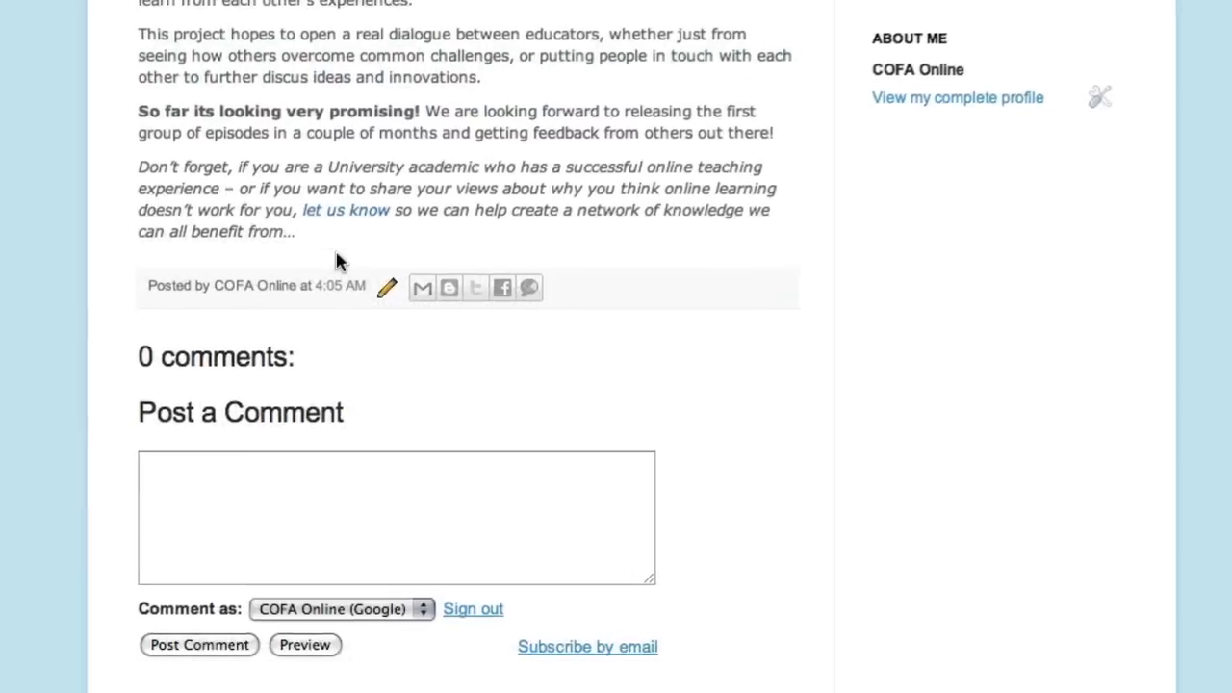
{"action": "left_click", "coordinate": [285, 500]}
{"action": "type", "text": "wow that's"}
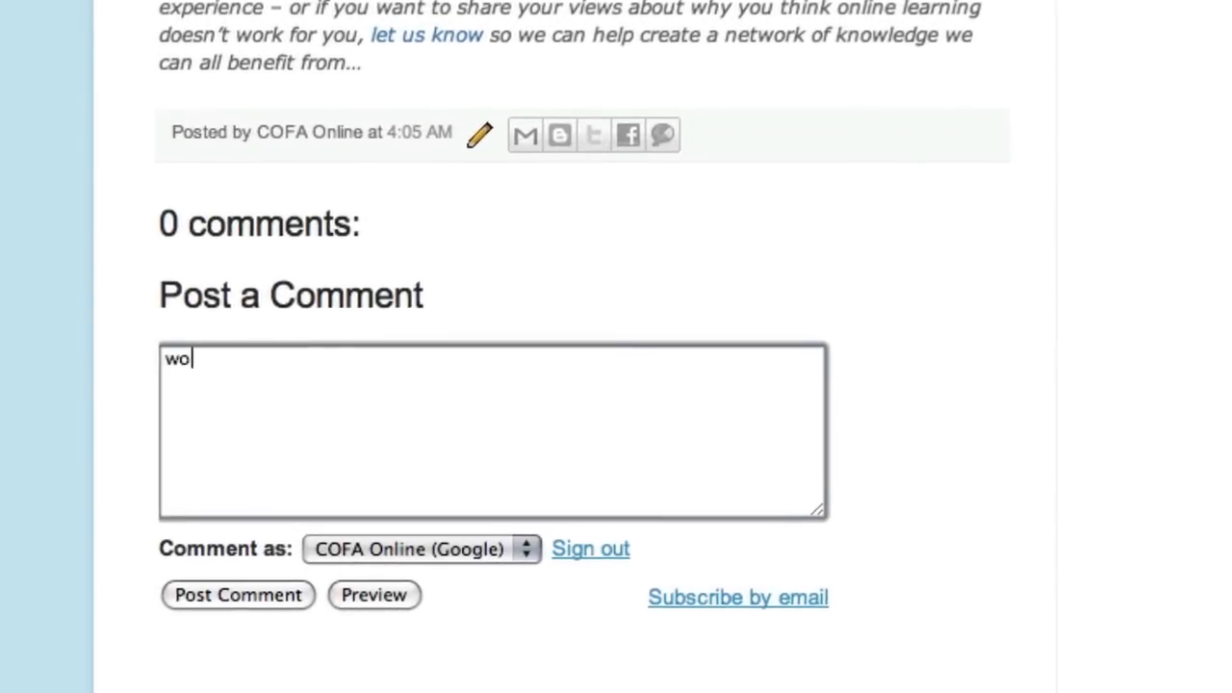
{"action": "type", "text": " great"}
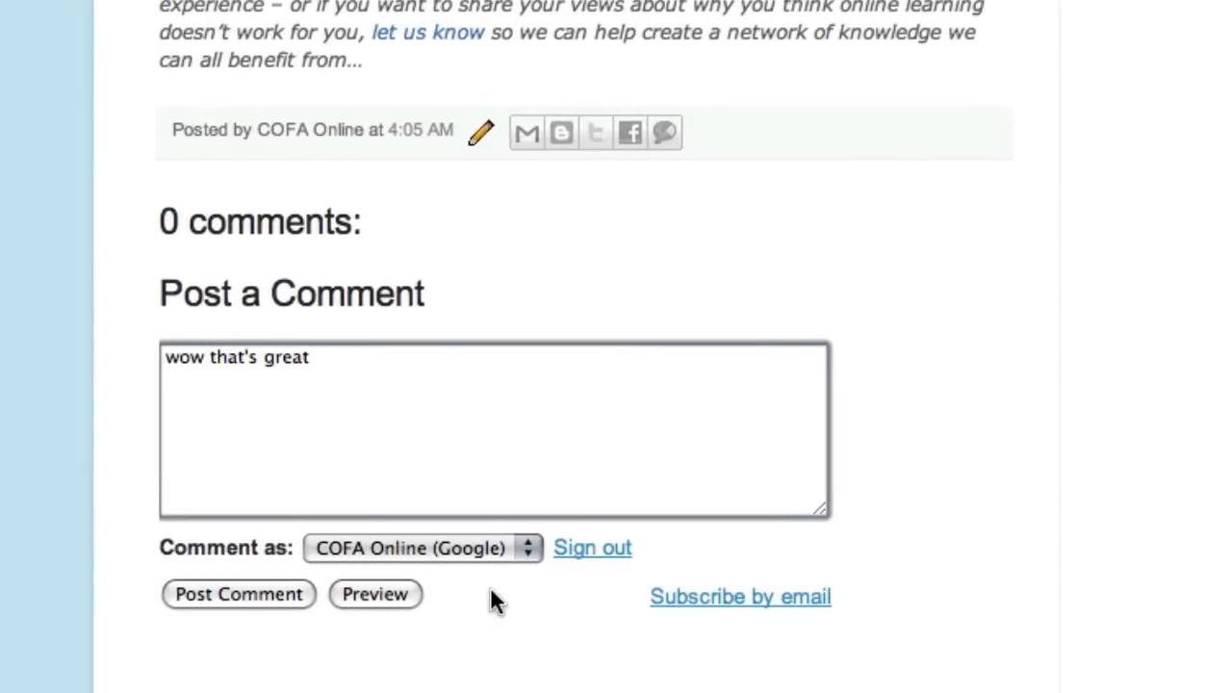
{"action": "left_click", "coordinate": [268, 593]}
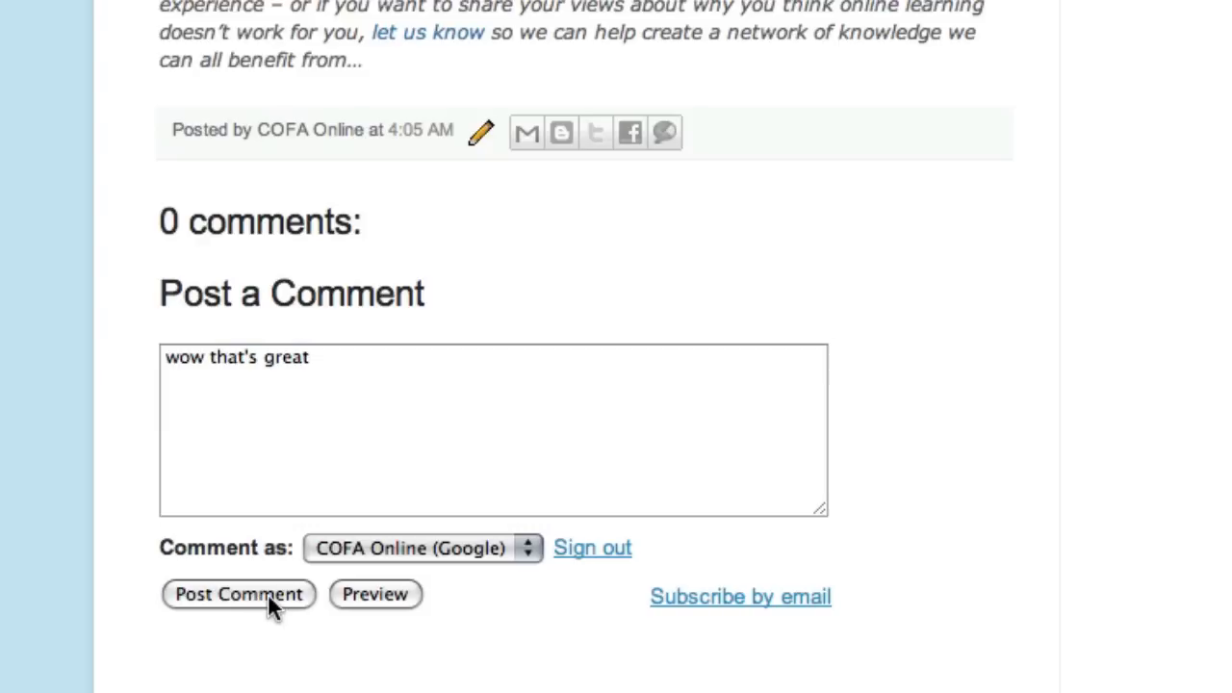
Review the blog post page with its article text and the comment below it.
{"action": "scroll", "coordinate": [267, 592], "scroll_direction": "up", "scroll_amount": 6}
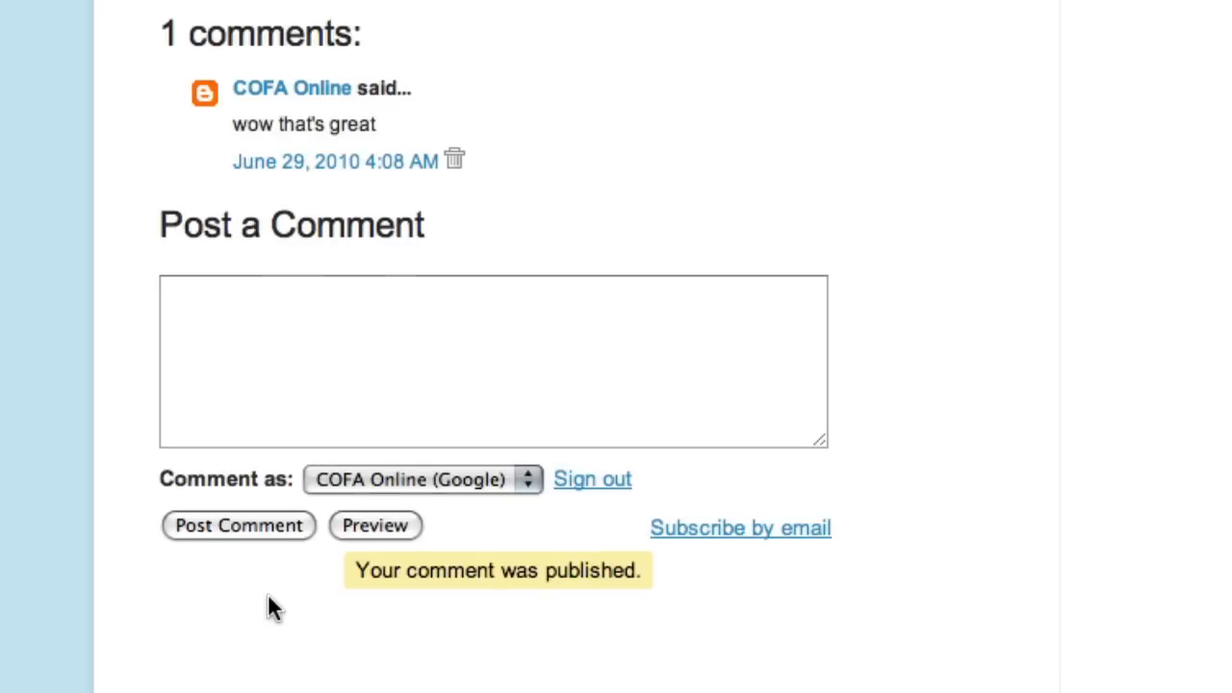
{"action": "scroll", "coordinate": [270, 601], "scroll_direction": "up", "scroll_amount": 6}
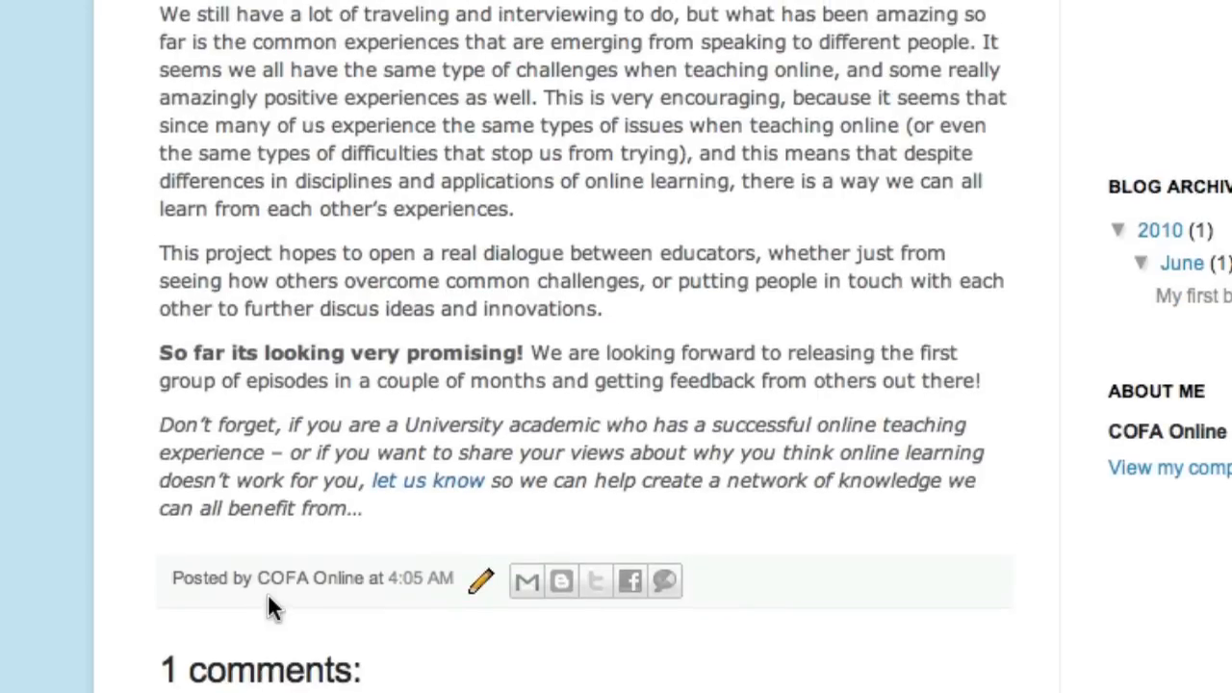
{"action": "scroll", "coordinate": [270, 602], "scroll_direction": "down", "scroll_amount": 2}
{"action": "scroll", "coordinate": [270, 601], "scroll_direction": "up", "scroll_amount": 4}
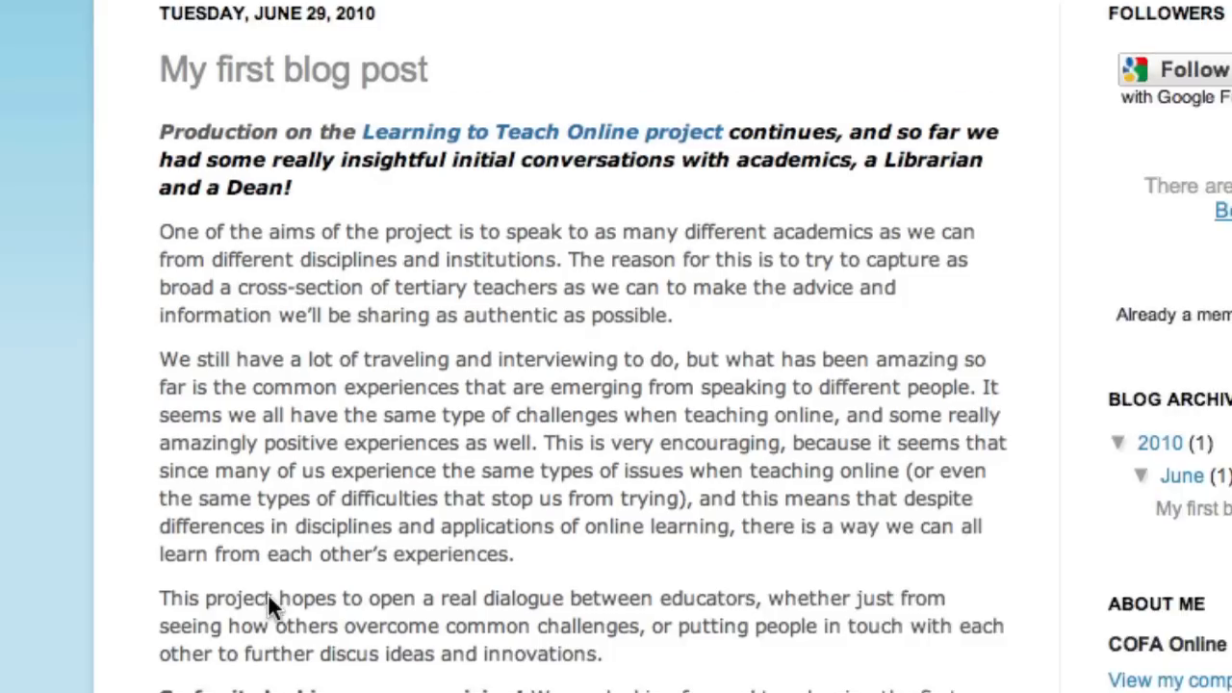
{"action": "scroll", "coordinate": [269, 602], "scroll_direction": "down", "scroll_amount": 3}
{"action": "scroll", "coordinate": [270, 601], "scroll_direction": "down", "scroll_amount": 2}
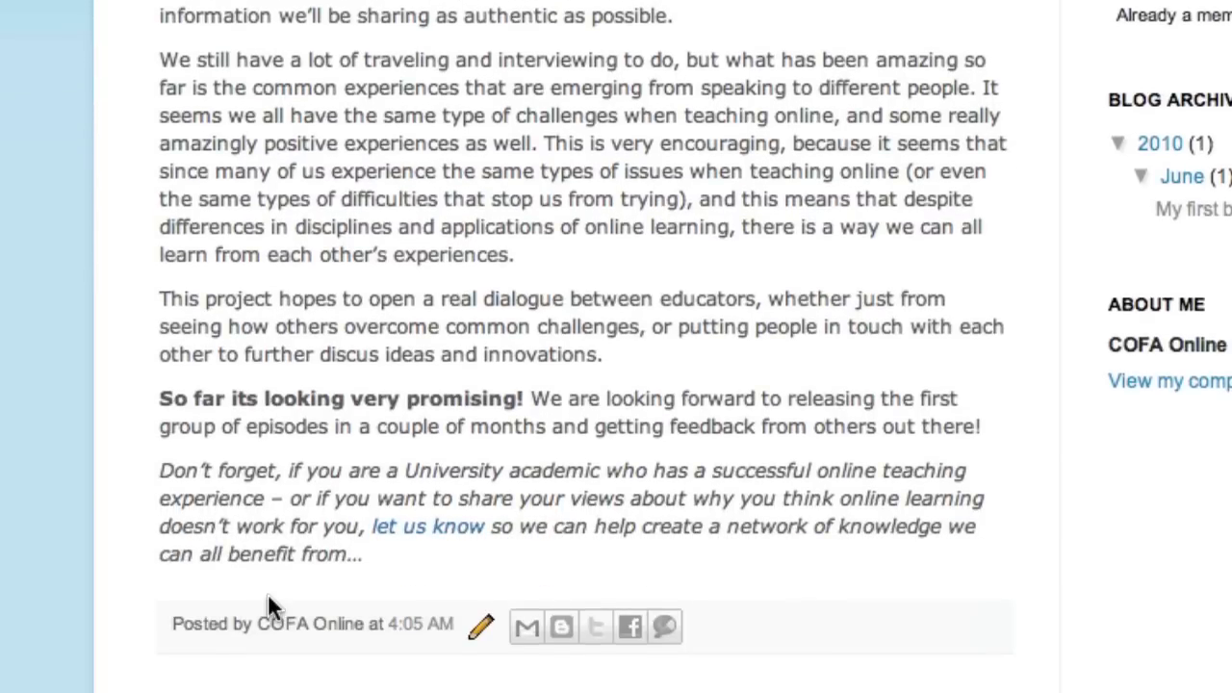